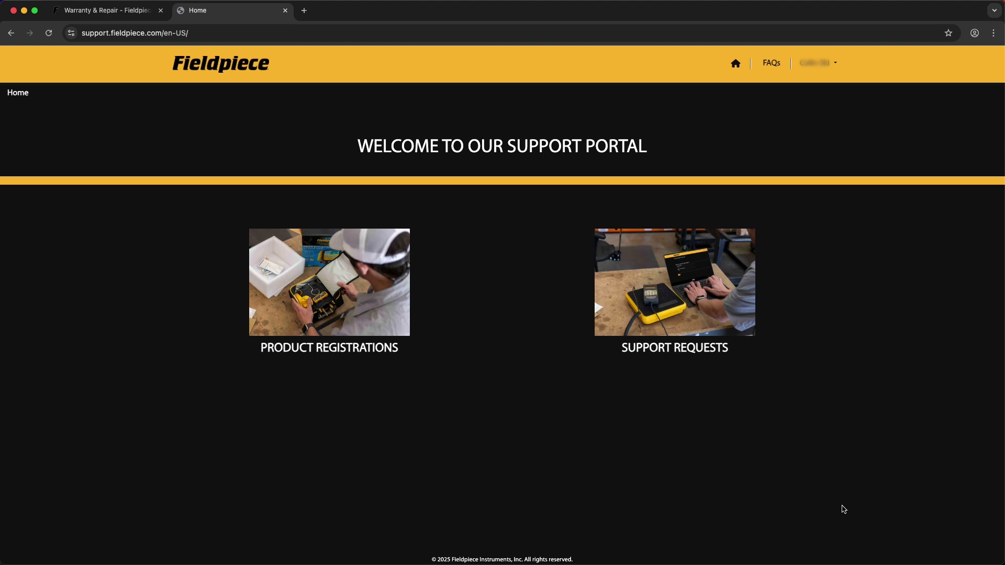
# Open My Support Requests from the SUPPORT REQUESTS image on the portal home page.
pyautogui.click(700, 310)
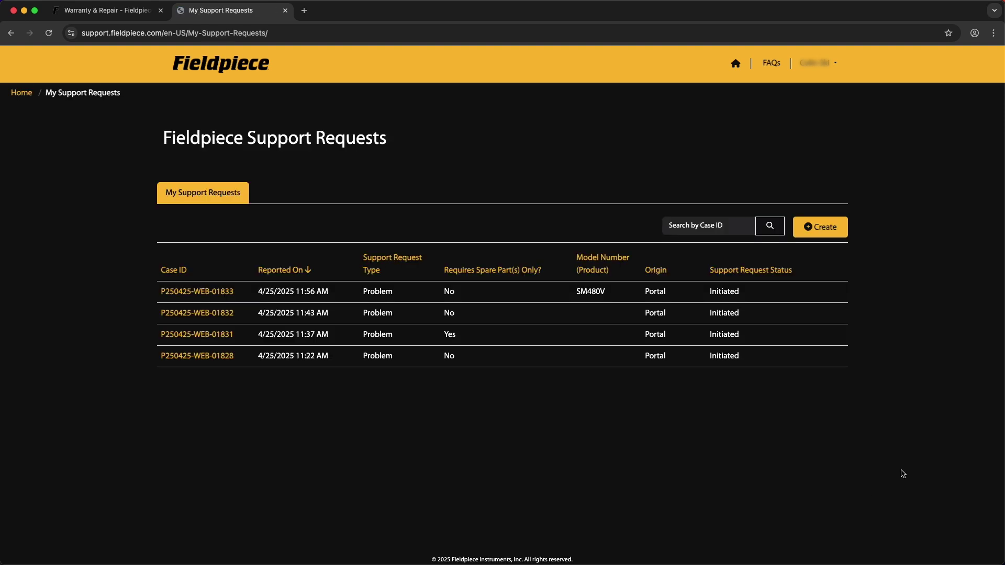
# Create a new support request of type Problem and advance to the Product Registered? step.
pyautogui.click(806, 230)
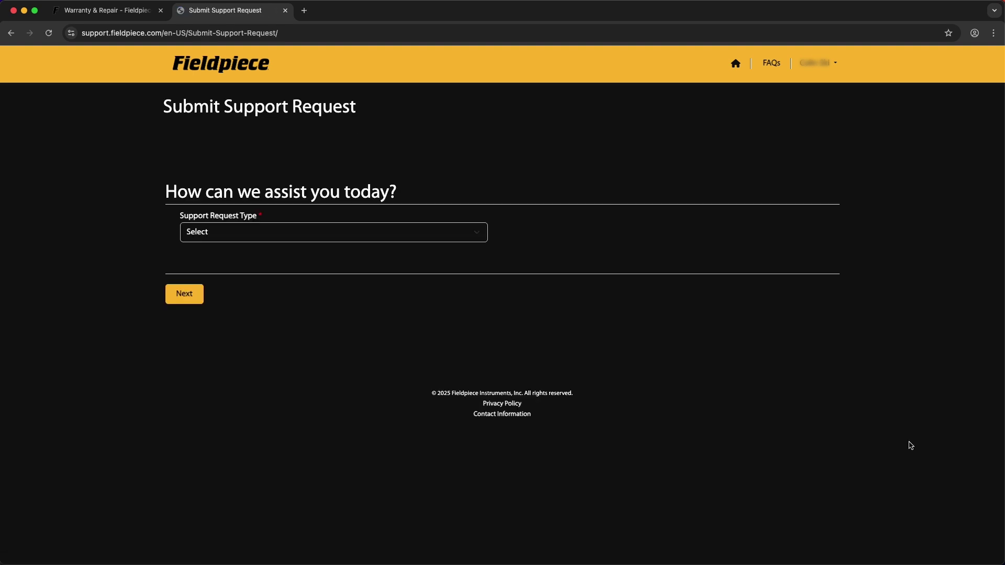
pyautogui.click(204, 233)
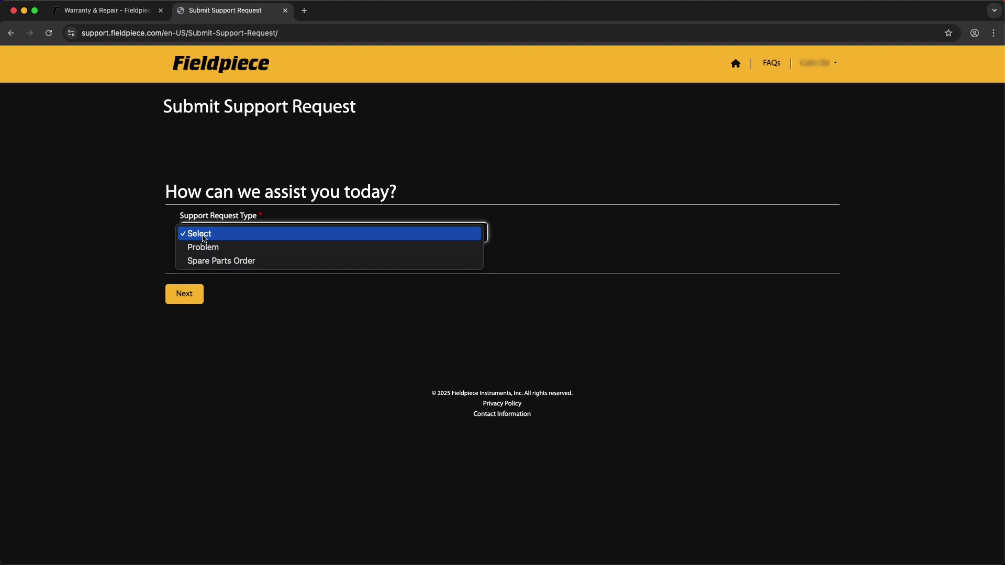
pyautogui.click(204, 247)
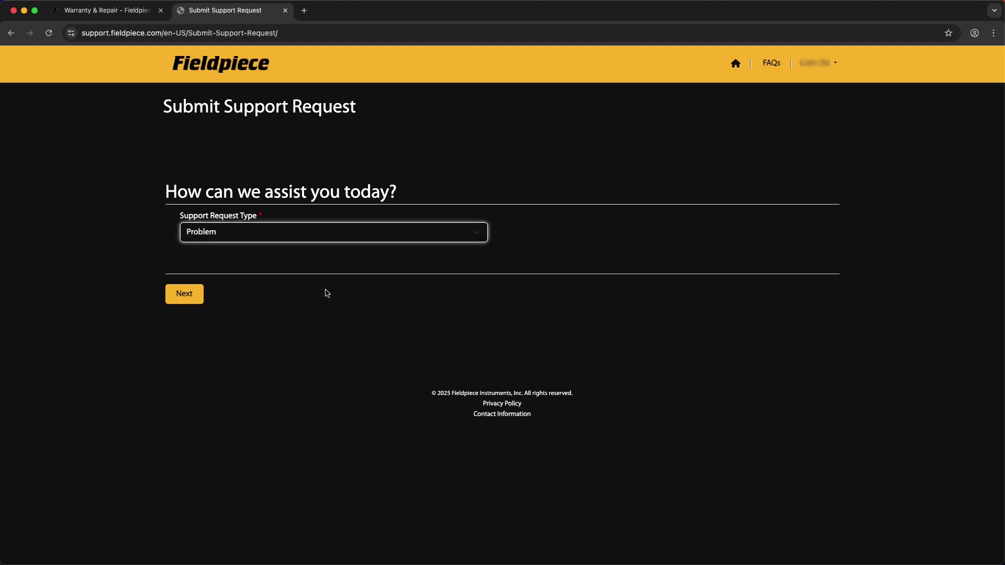
pyautogui.click(192, 297)
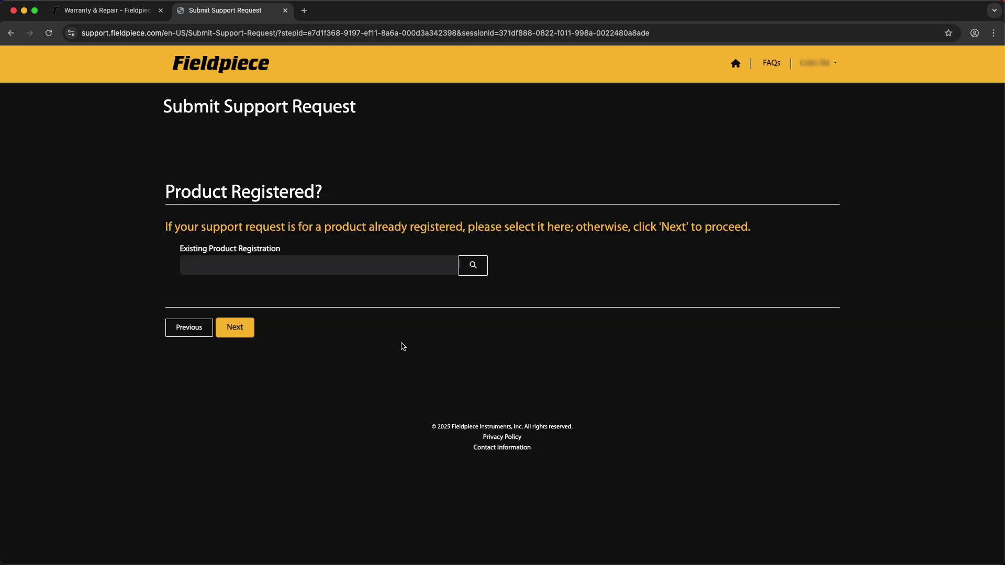
# Pick registration 18090008AABT, clear it again, and continue with no registered product.
pyautogui.click(474, 270)
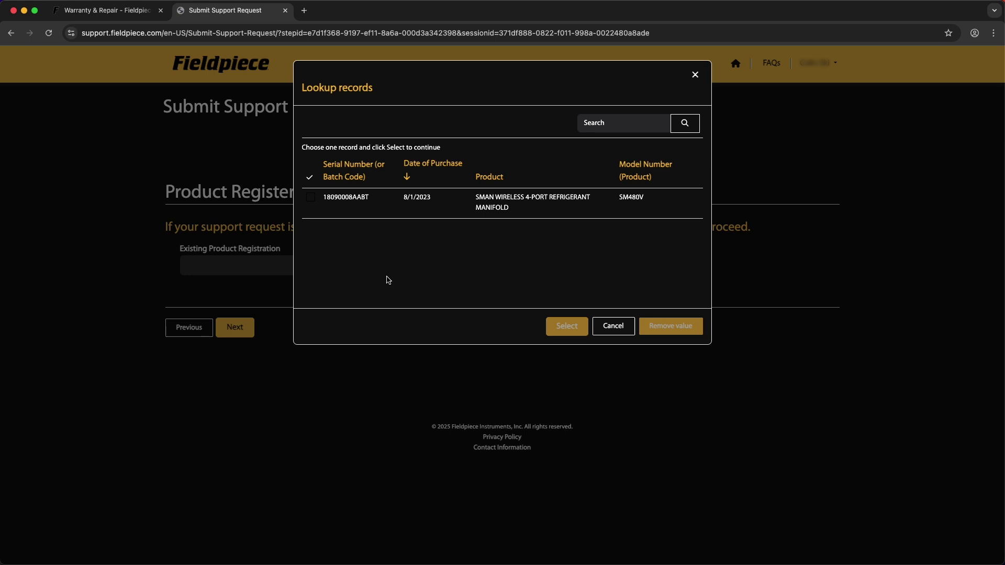
pyautogui.click(363, 208)
pyautogui.click(566, 327)
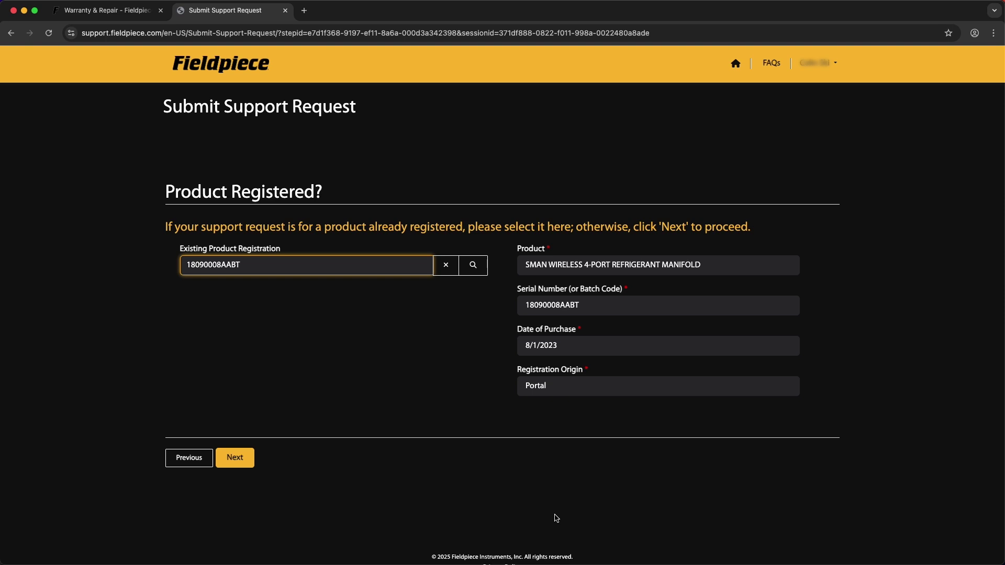
pyautogui.click(242, 456)
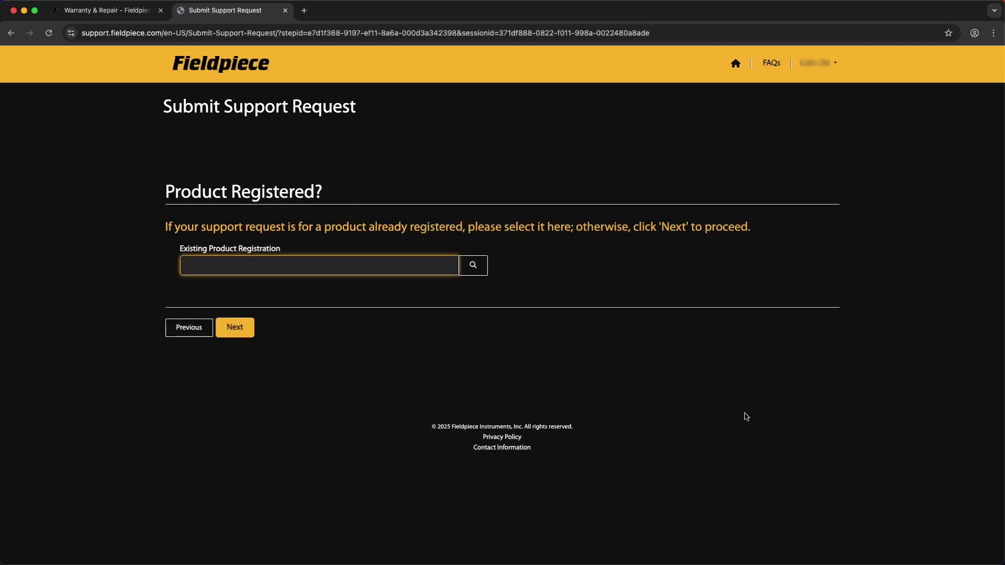
pyautogui.click(336, 525)
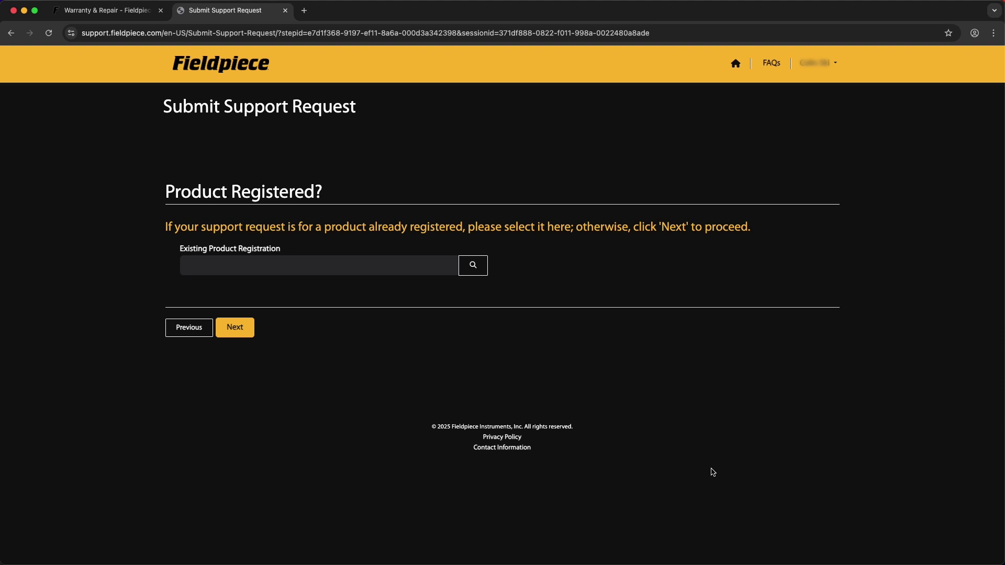
pyautogui.click(242, 332)
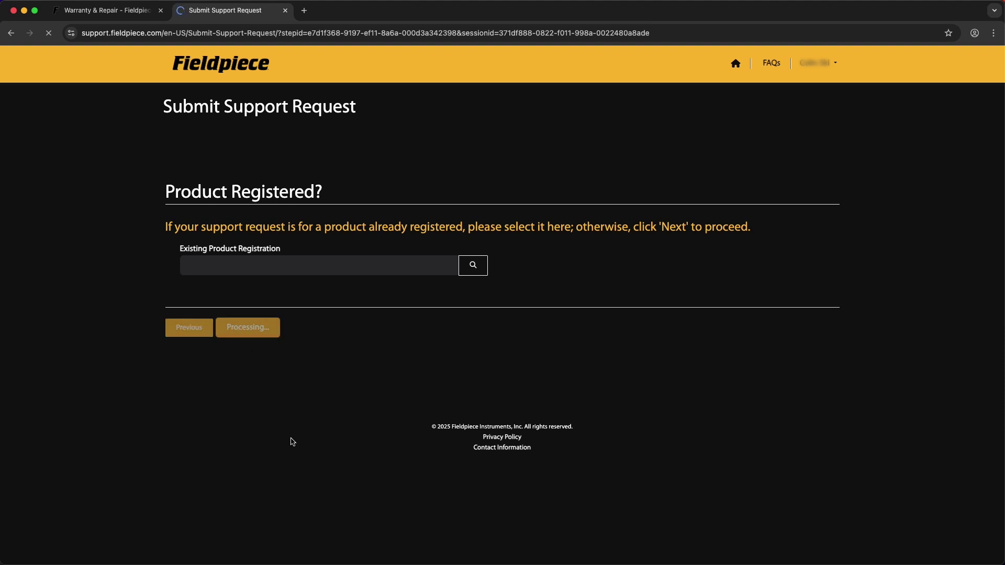
# Correct the serial number's last letter so it reads 24030016AACP.
pyautogui.press('BackSpace')
pyautogui.write('P')
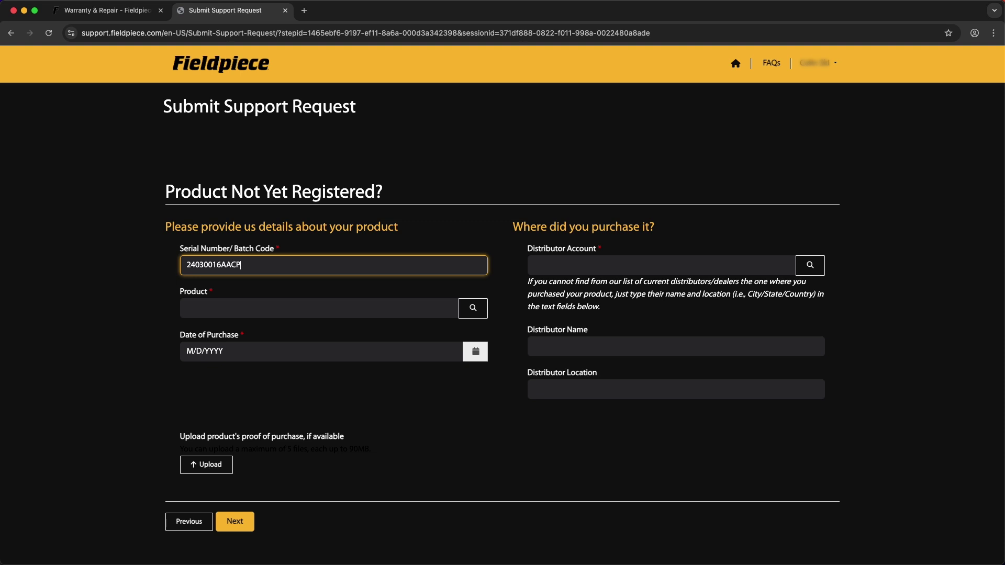
pyautogui.press('Tab')
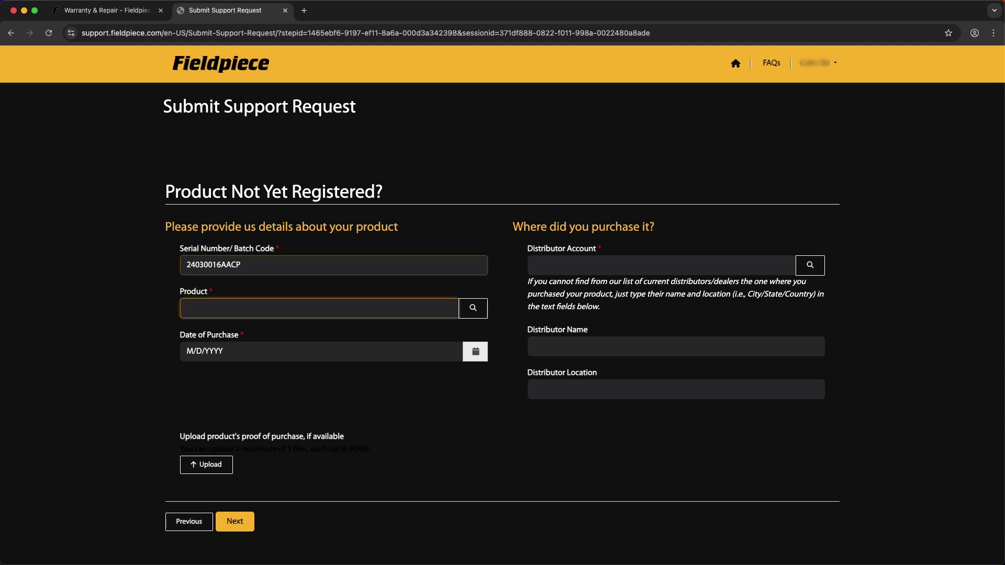
# Choose product SM482V (MANIFOLD-4VLV,VAC) from an SM search and set purchase date 4/3/2025.
pyautogui.click(475, 313)
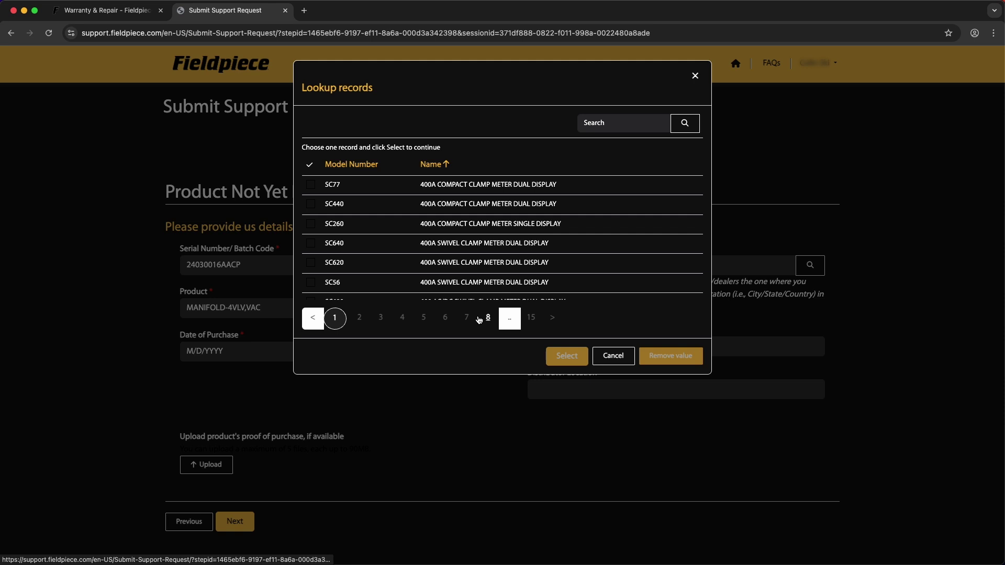
pyautogui.write('SM')
pyautogui.press('Return')
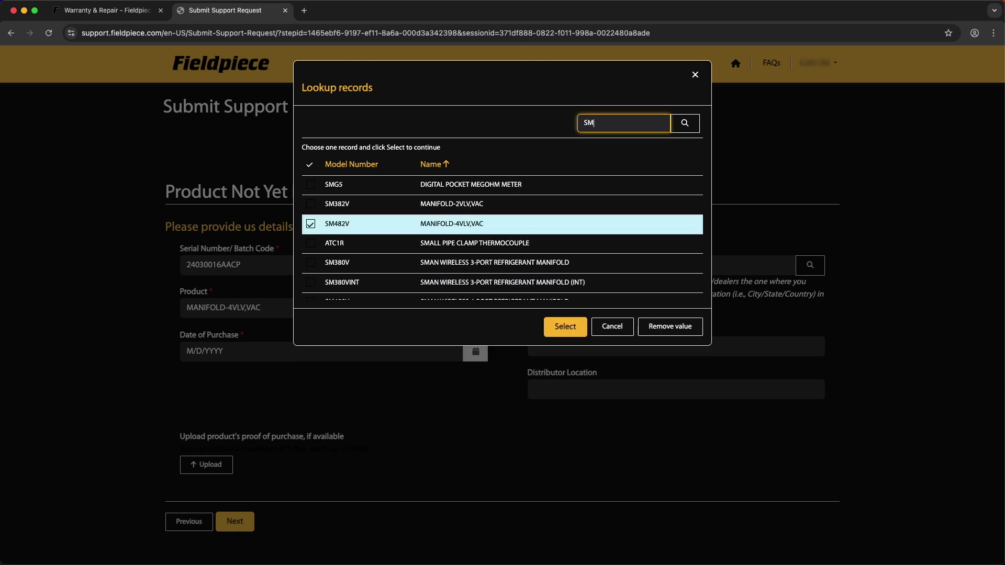
pyautogui.click(574, 329)
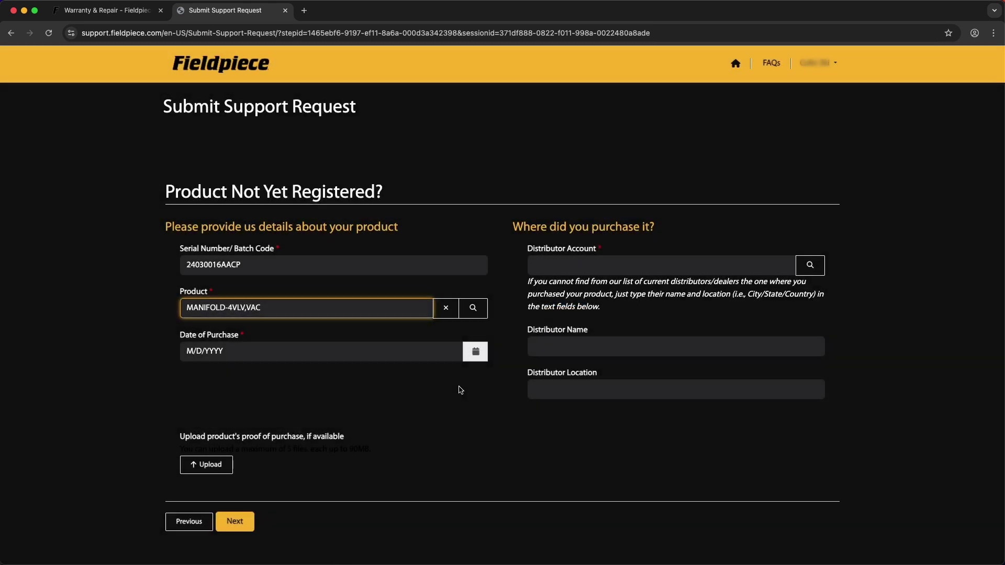
pyautogui.click(476, 351)
pyautogui.click(279, 406)
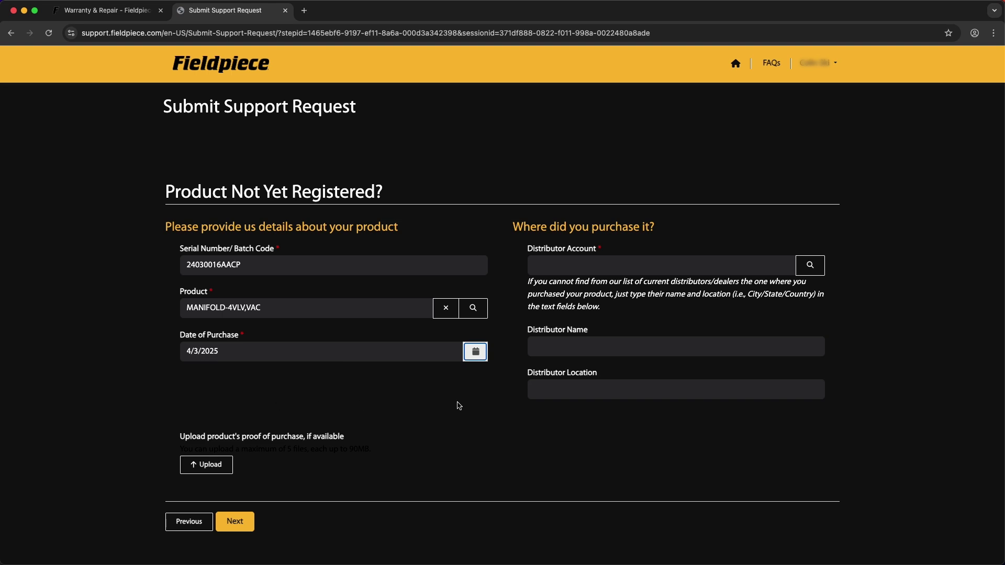
# Set the distributor account to ABC PLUMBING, found by searching 'Orange'.
pyautogui.click(816, 265)
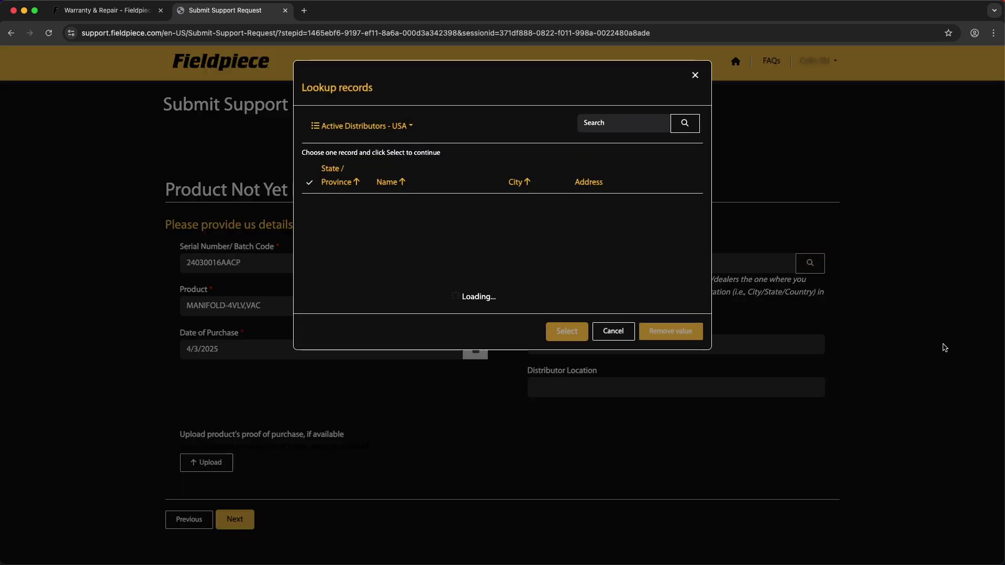
pyautogui.click(609, 129)
pyautogui.write('Orange')
pyautogui.press('Return')
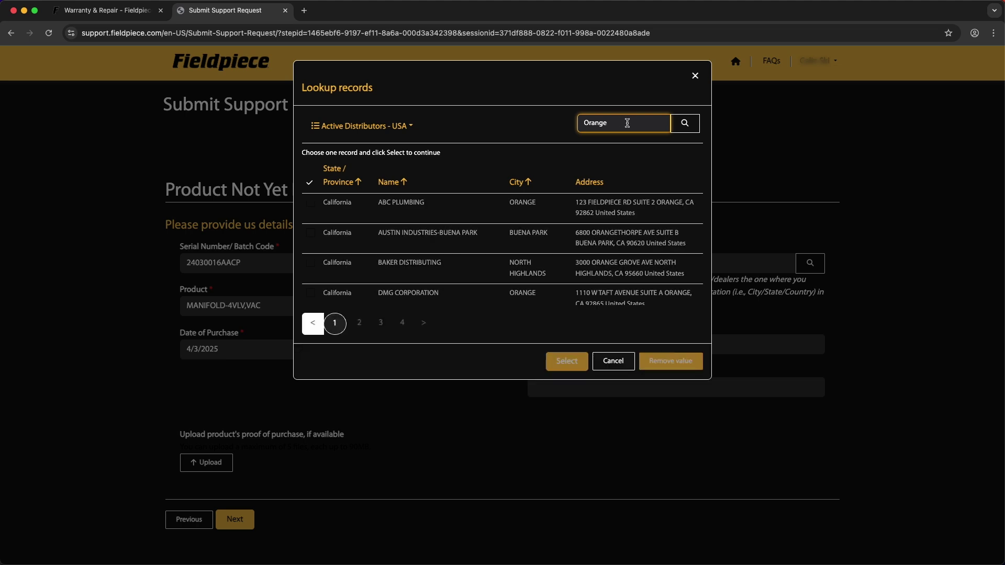
pyautogui.click(402, 202)
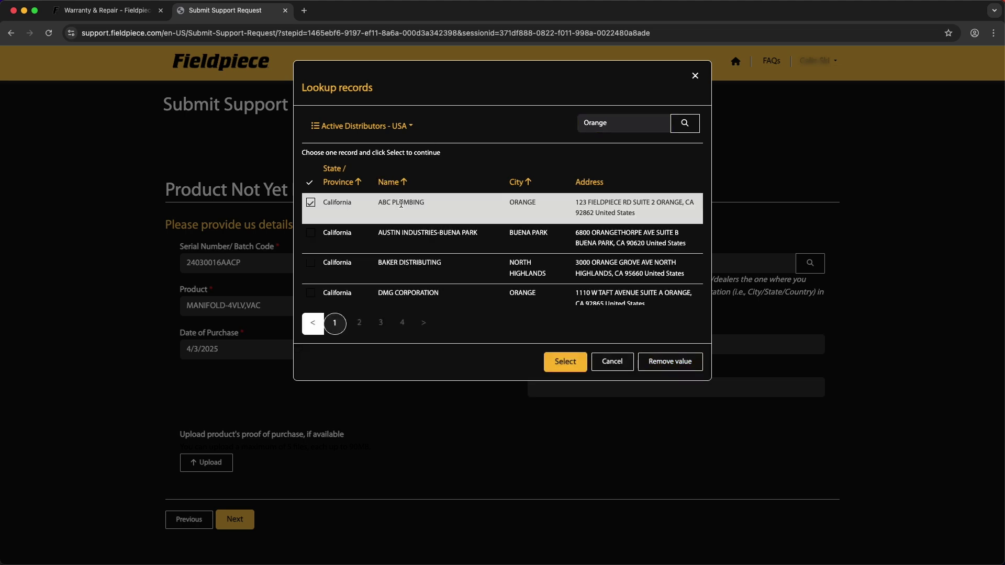
pyautogui.click(564, 366)
# Skip the proof-of-purchase upload and continue to the problem description step.
pyautogui.click(187, 462)
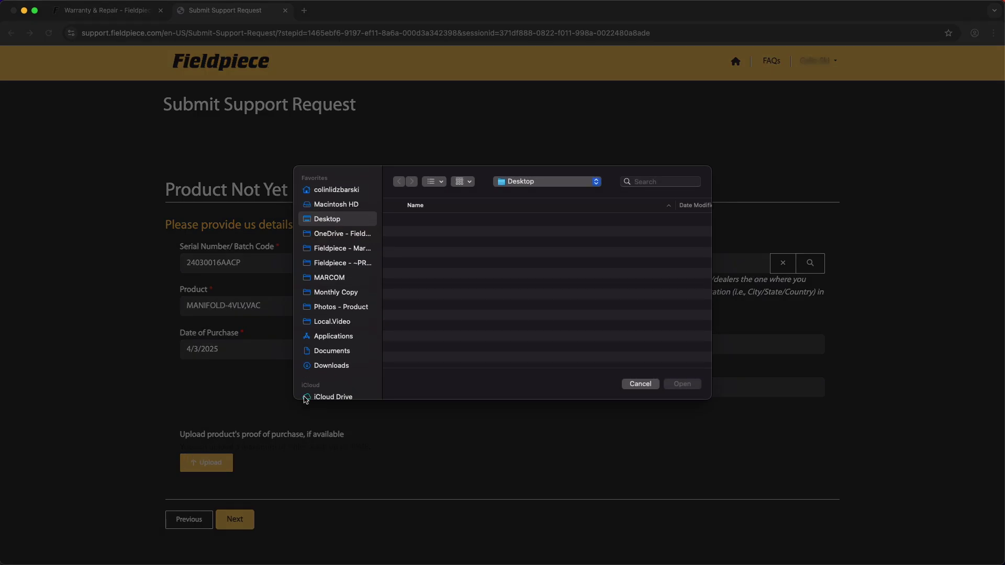
pyautogui.click(639, 384)
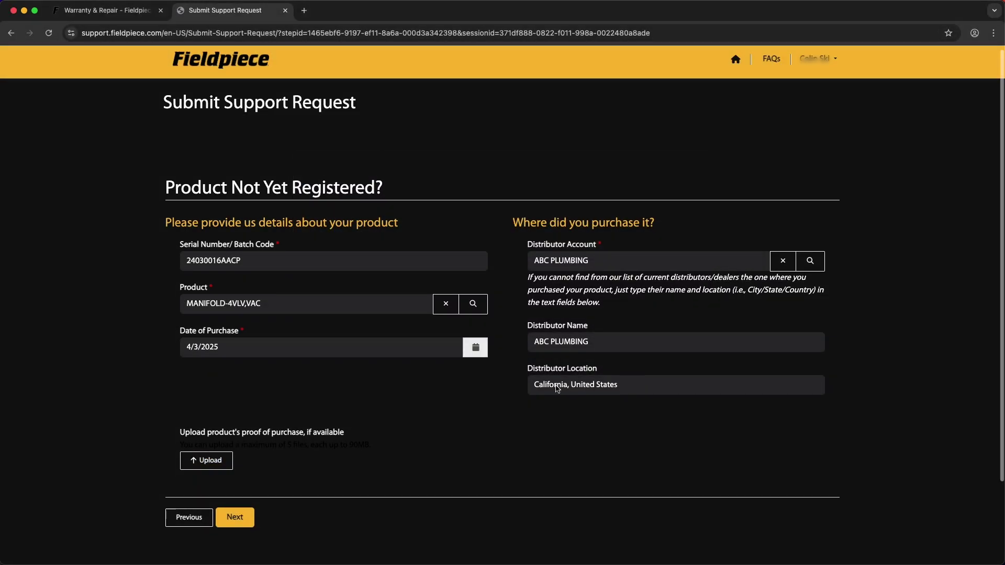
pyautogui.scroll(-1, 603, 386)
pyautogui.click(234, 513)
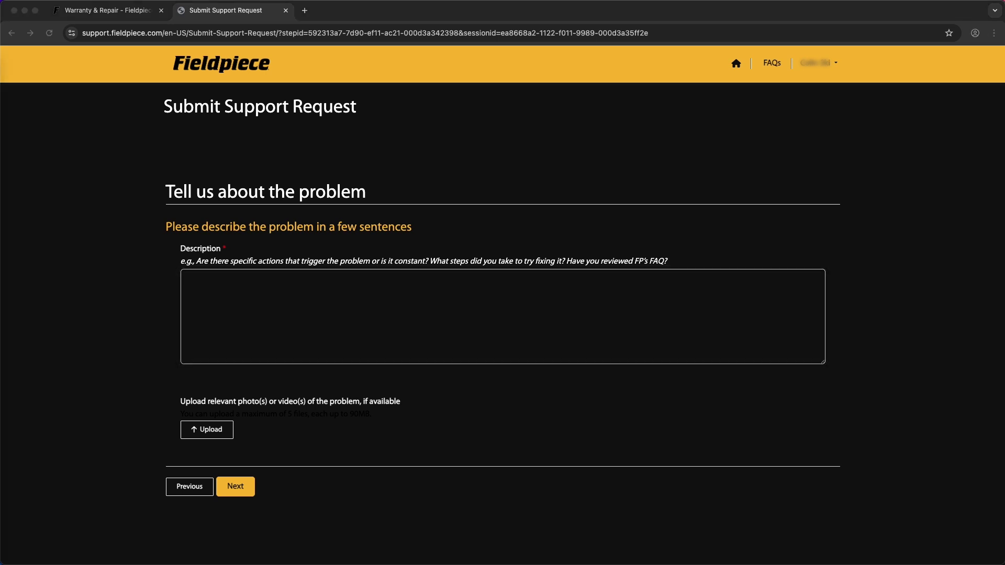
# Enter 'Broken Valve.' as the description, attach no photos, and advance to warranty status.
pyautogui.click(316, 334)
pyautogui.write('Broken Valve.')
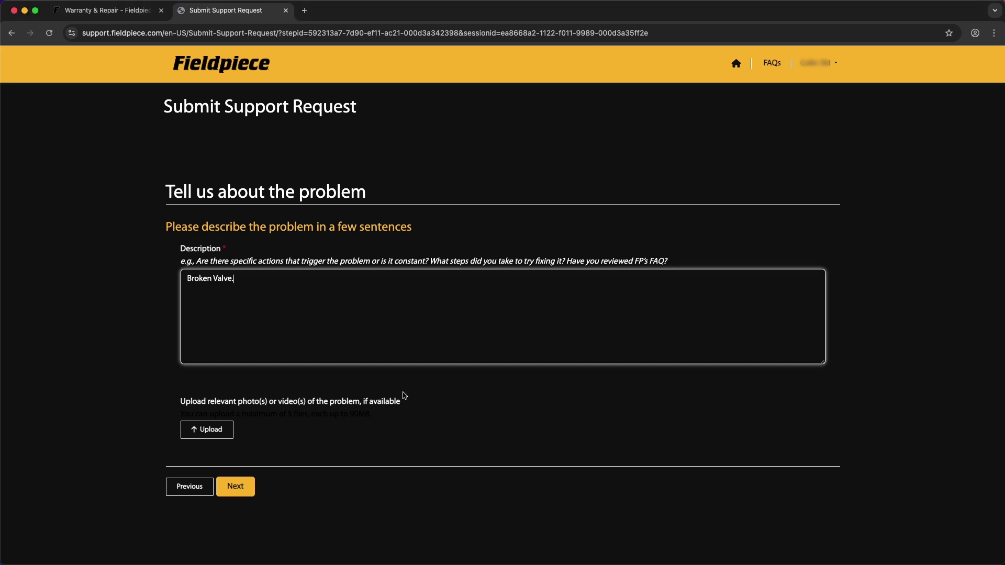
pyautogui.click(335, 521)
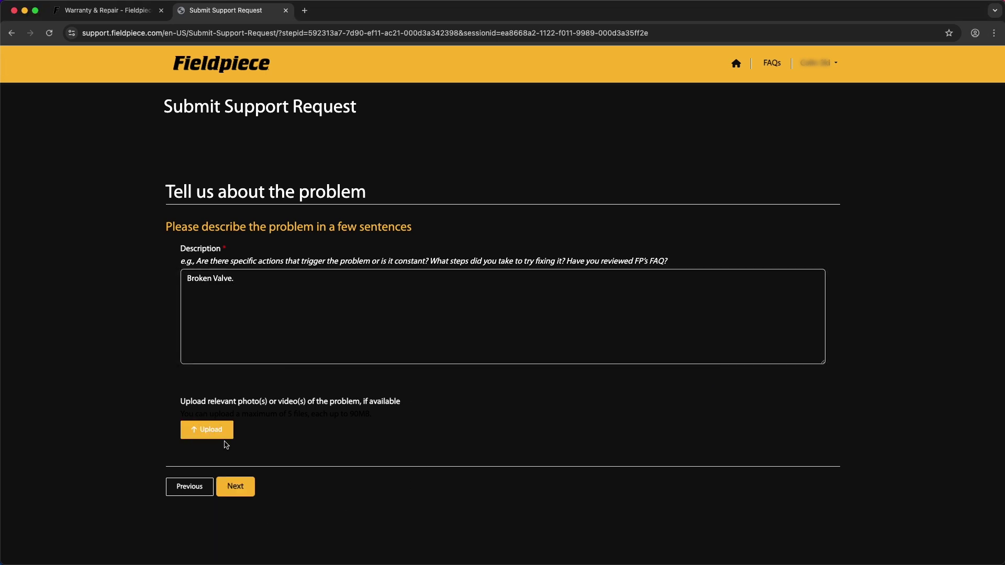
pyautogui.click(206, 432)
pyautogui.click(641, 384)
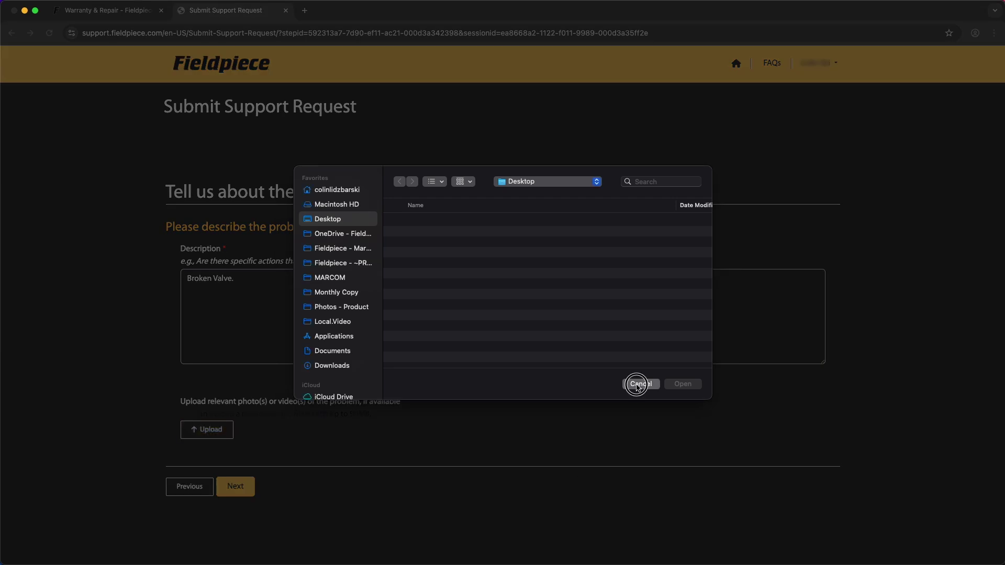
pyautogui.click(237, 488)
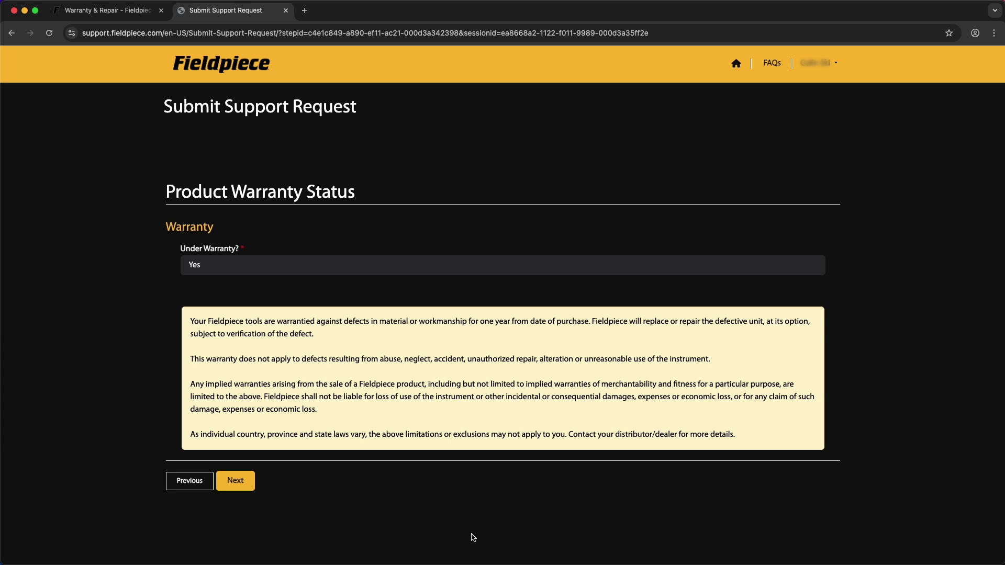
# Leave the Stripe checkout unpaid and submit the request without paying the $286.00 repair fee.
pyautogui.click(235, 481)
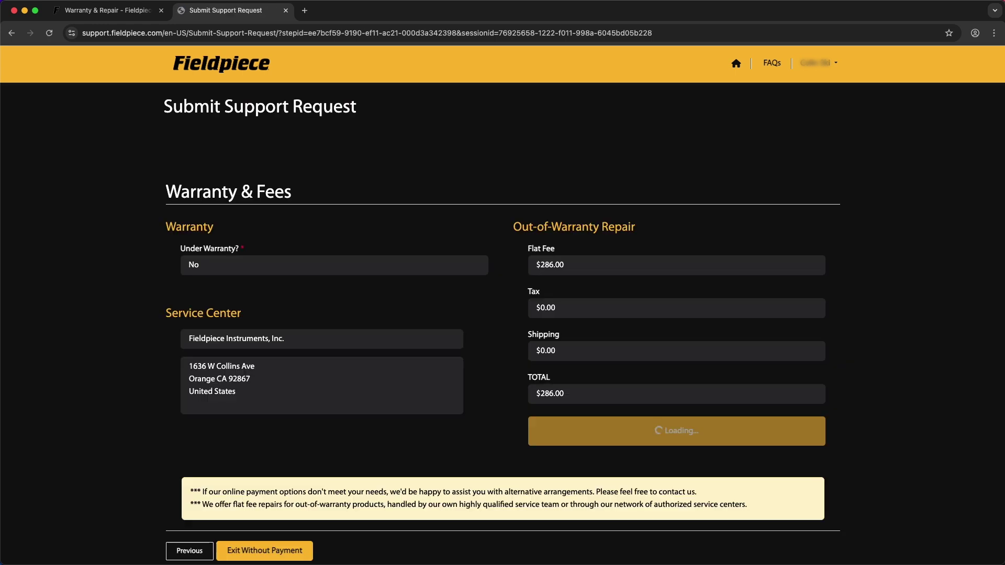
pyautogui.click(709, 435)
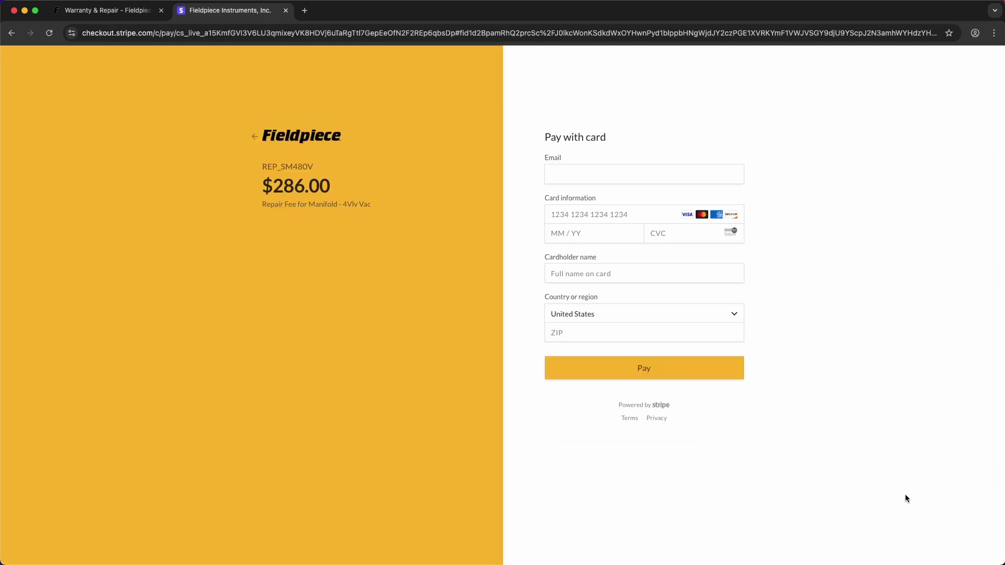
pyautogui.press('super+bracketleft')
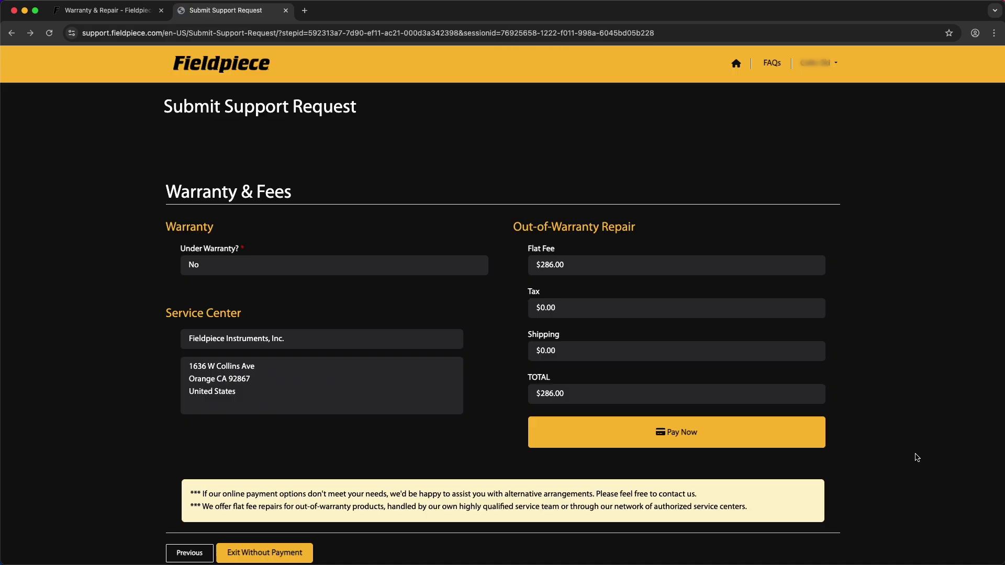
pyautogui.click(260, 553)
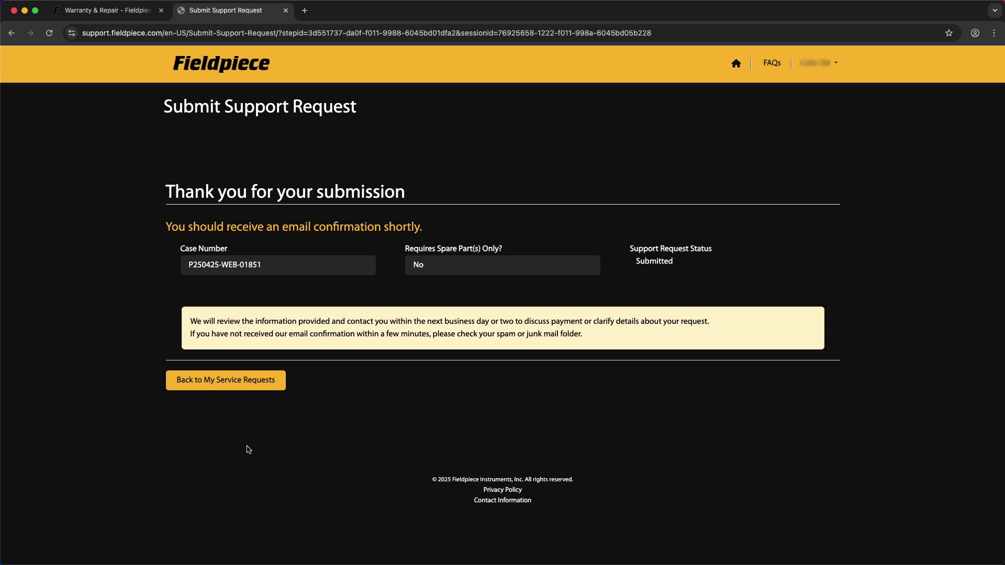
# Go back to My Service Requests to see the new SM480V request listed as Return Expected.
pyautogui.click(246, 388)
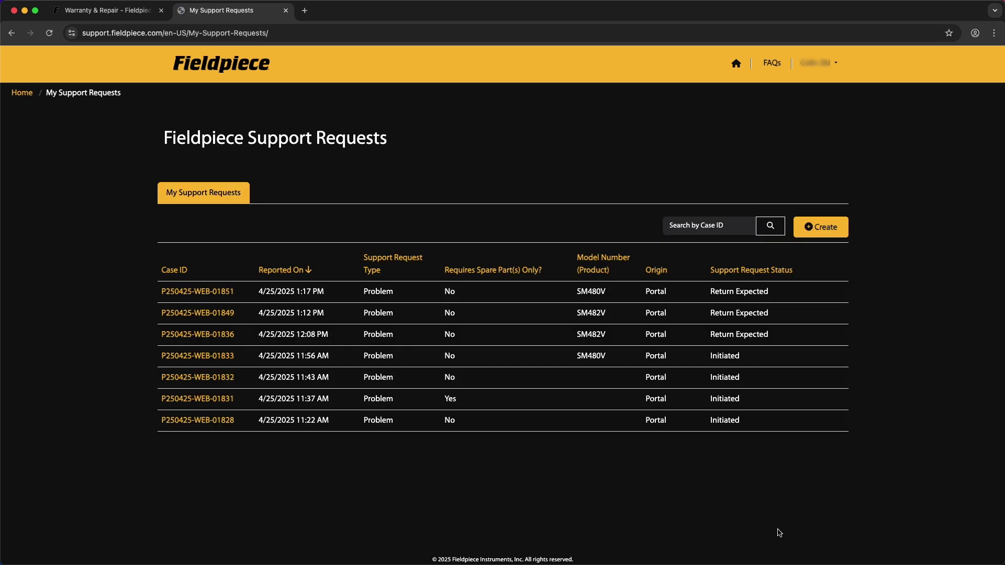